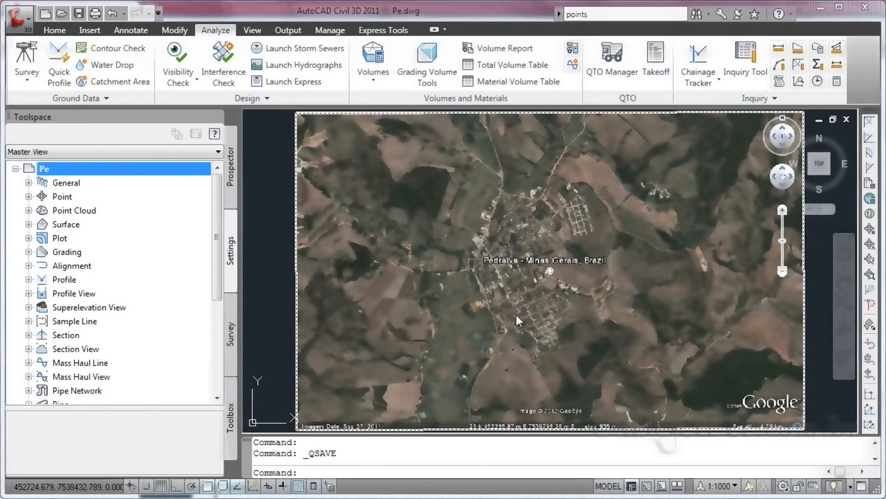
Draw a line about 515 units long over the aerial image, following the street running southwest to northeast through the southern town blocks
key("Escape")
scroll(514, 314, "up", 6)
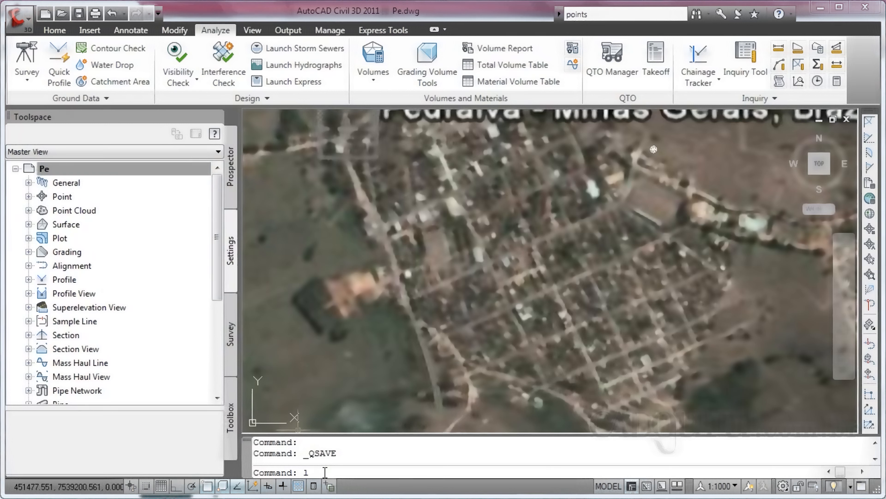
key("Return")
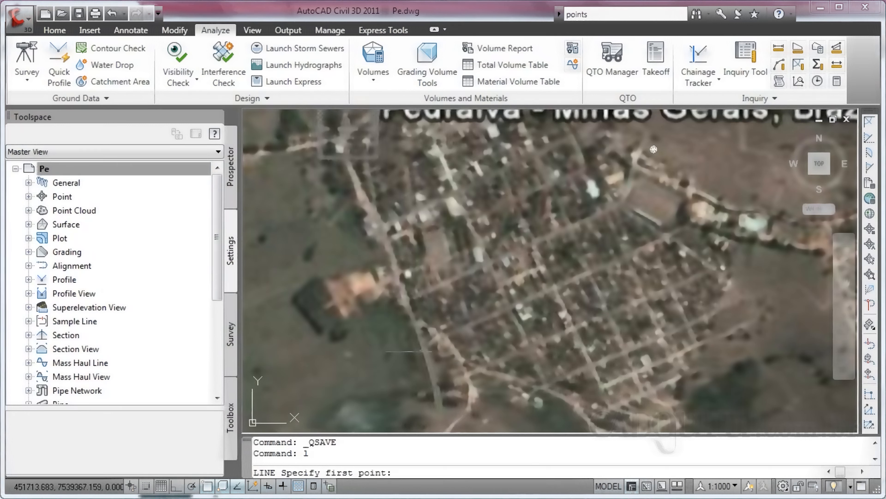
left_click(446, 334)
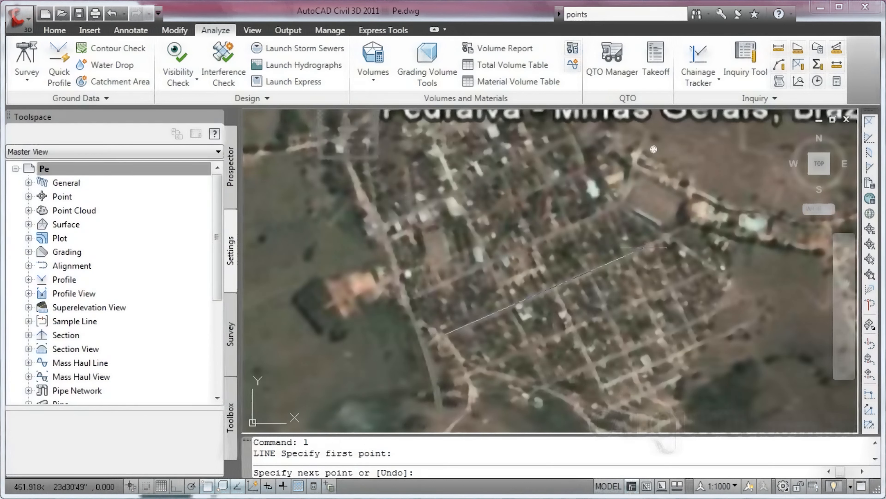
left_click(665, 236)
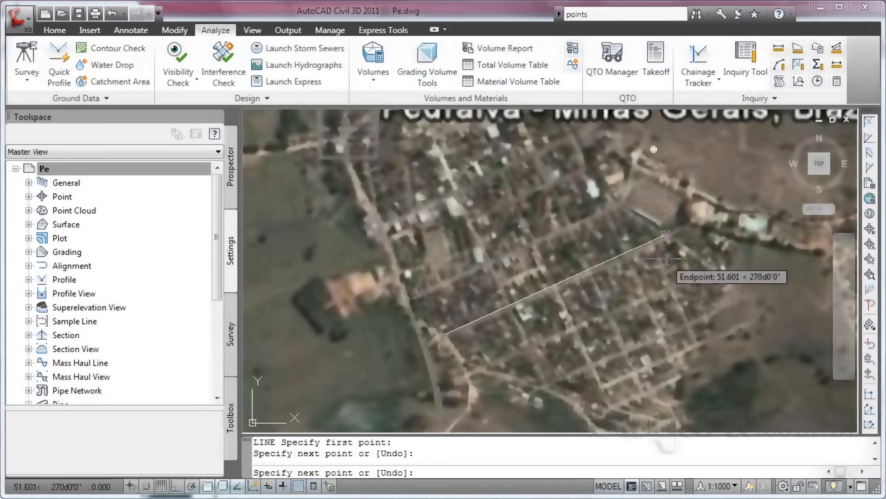
key("Escape")
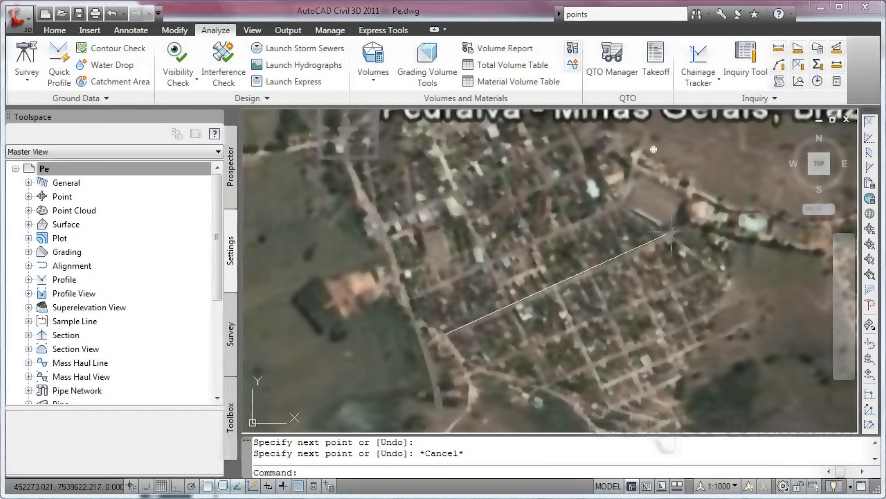
Measure the distance between the two endpoints of the drawn street line
left_click(781, 52)
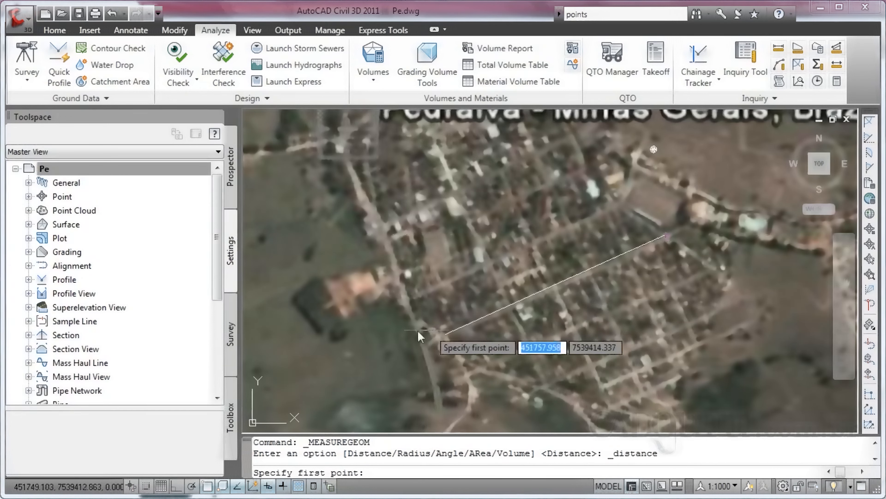
left_click(445, 333)
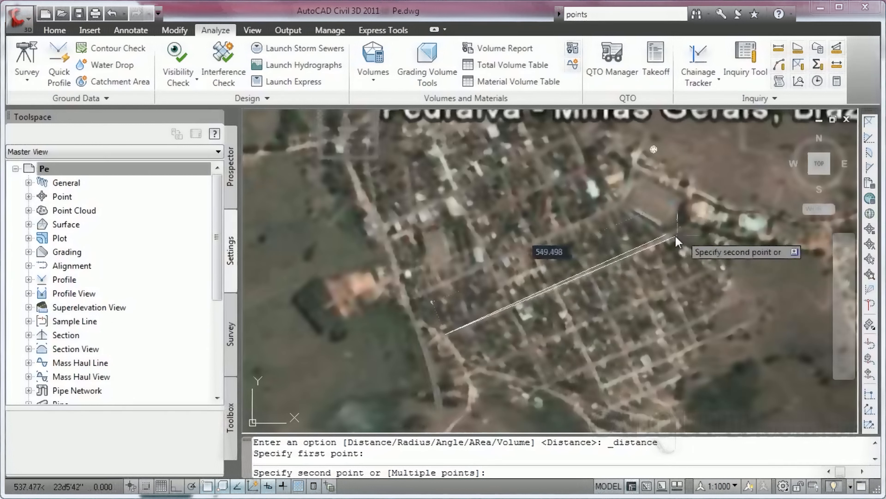
left_click(665, 237)
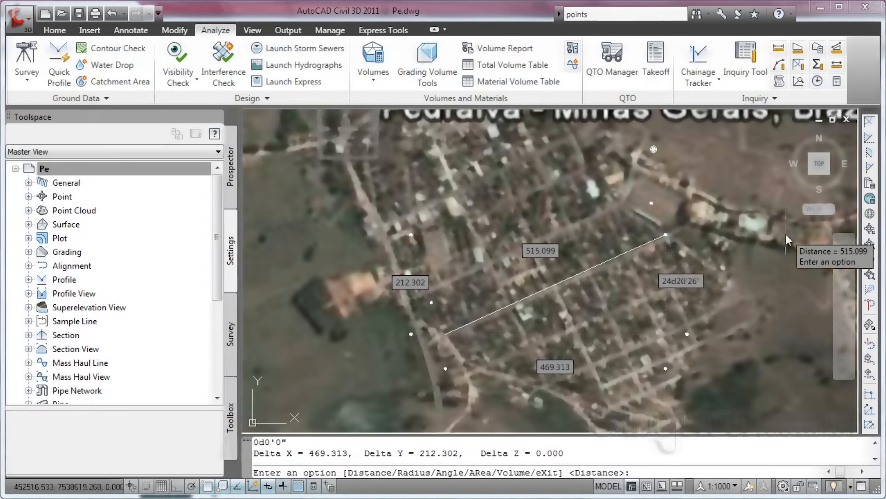
key("Escape")
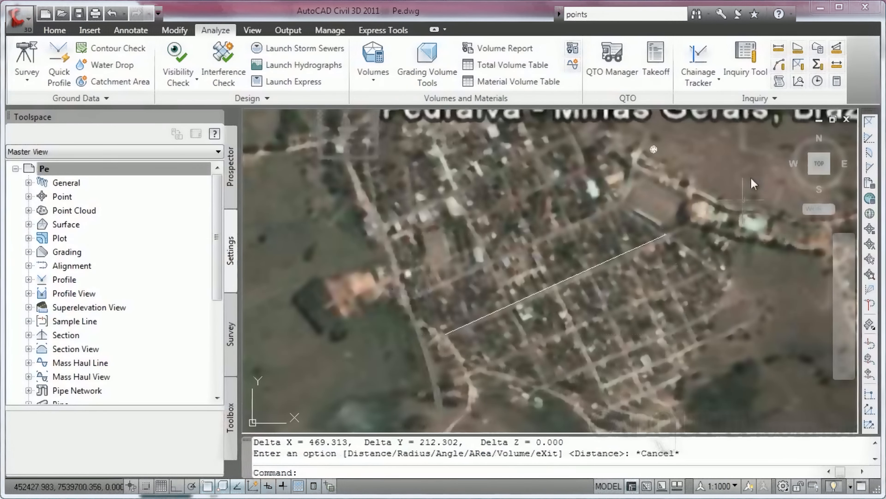
Measure the distance along the parallel street just south of the drawn line, directly on the aerial image
left_click(778, 47)
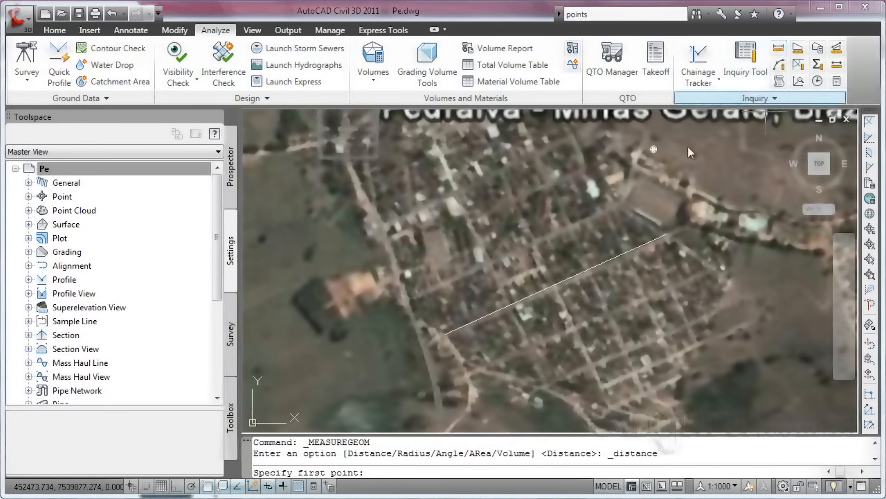
left_click(482, 367)
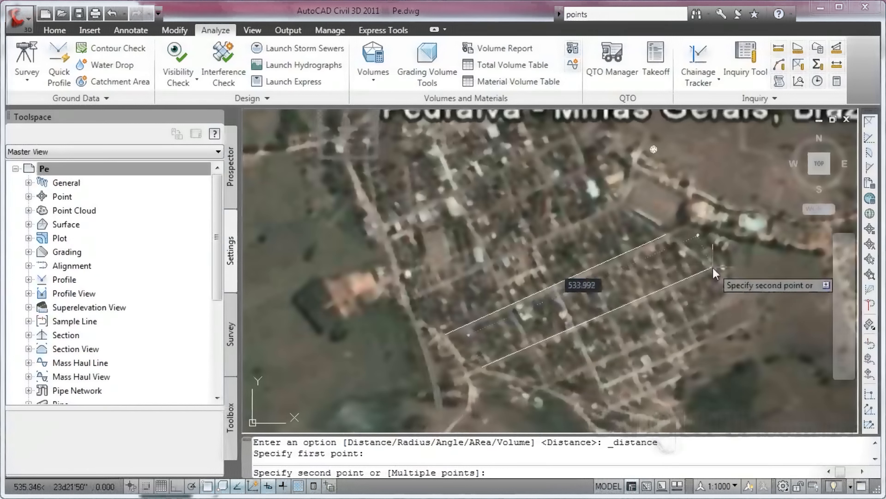
left_click(702, 272)
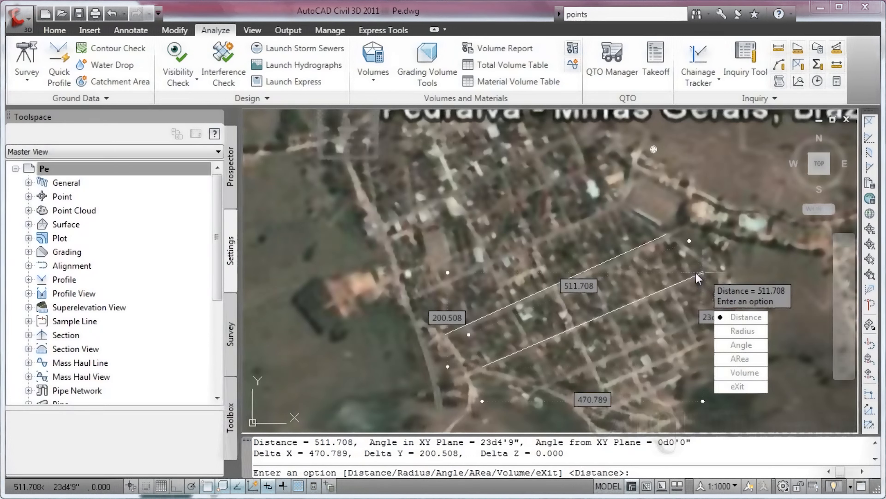
key("Escape")
key("Escape")
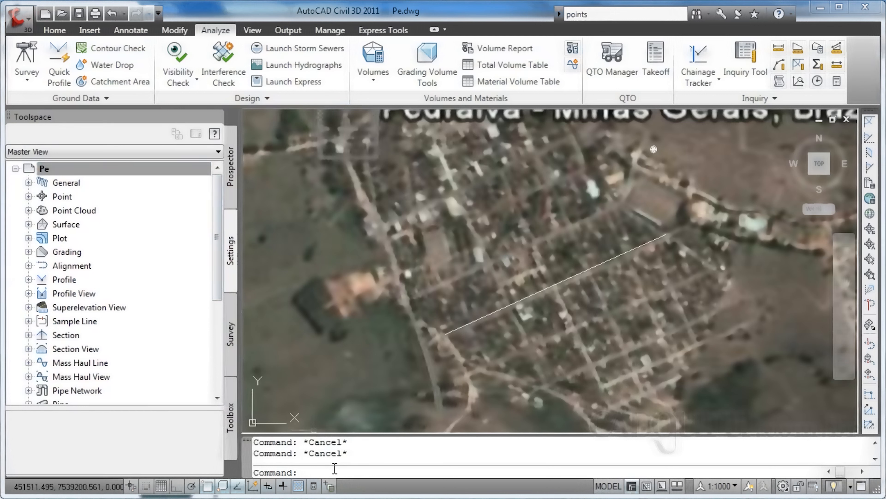
Draw a second line about 565 units long from the first line's southwest endpoint toward the eastern edge of town
key("Return")
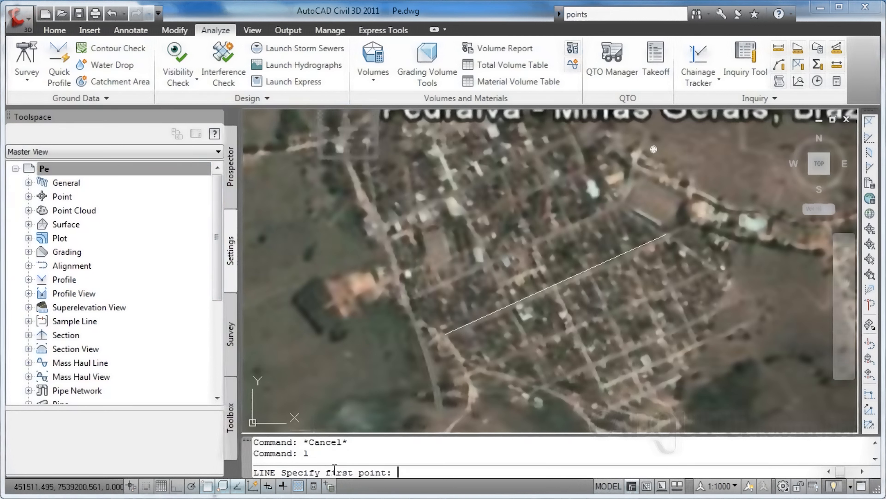
left_click(446, 334)
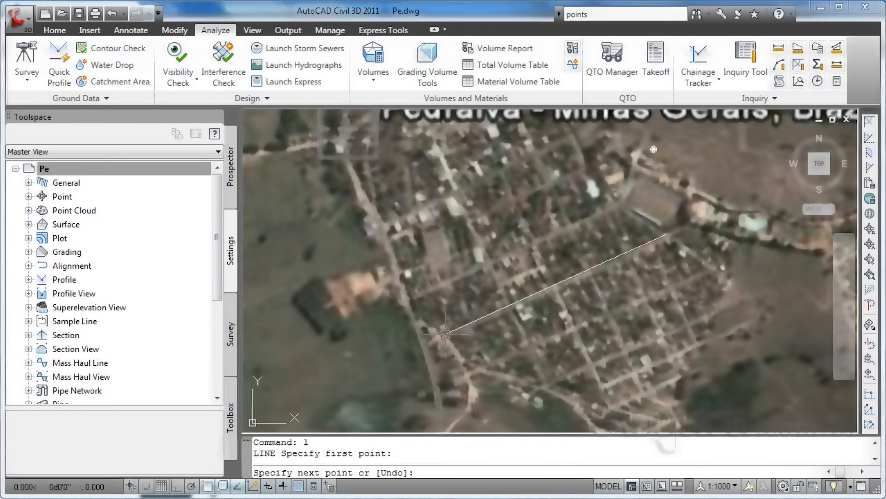
left_click(710, 308)
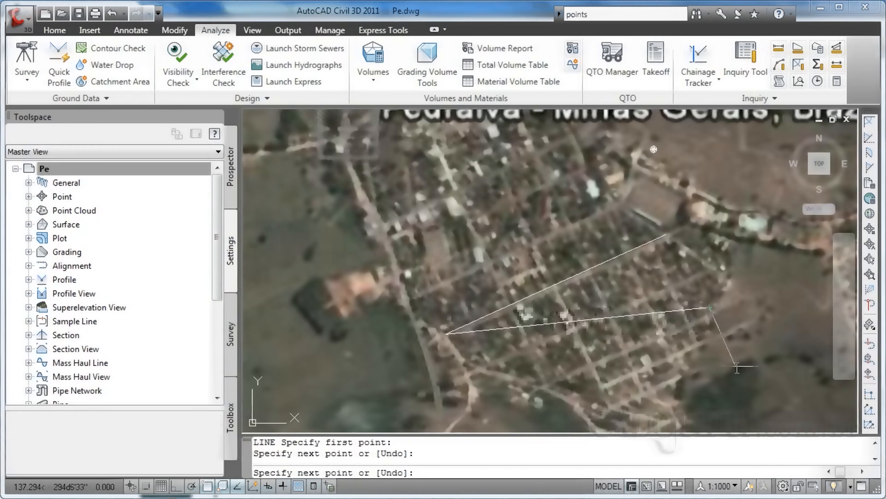
key("Escape")
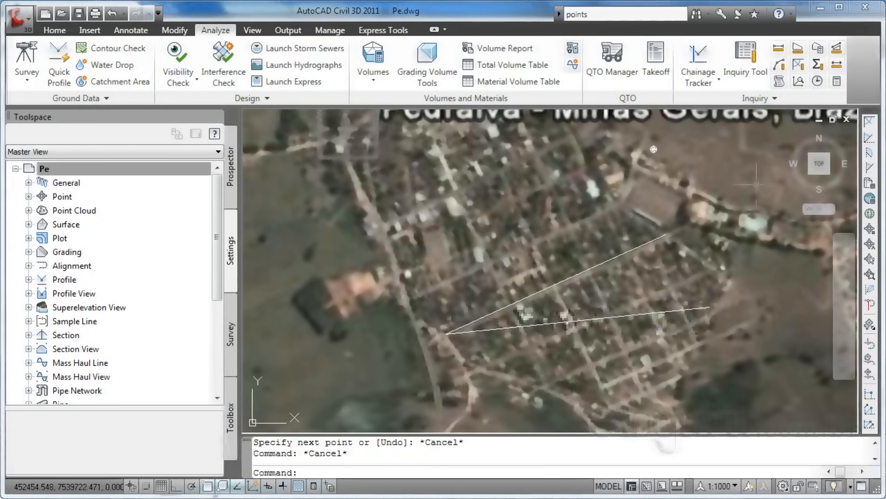
Measure the length of the second line from the shared southwest corner to its eastern endpoint
left_click(781, 53)
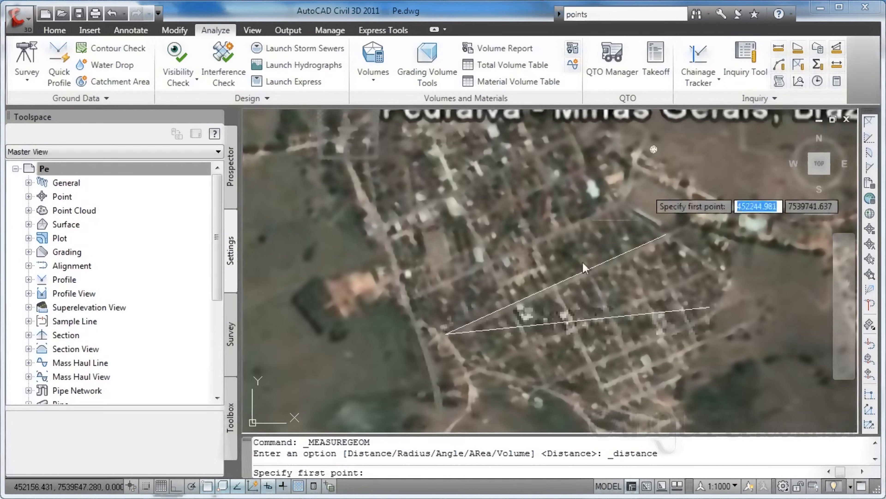
left_click(447, 333)
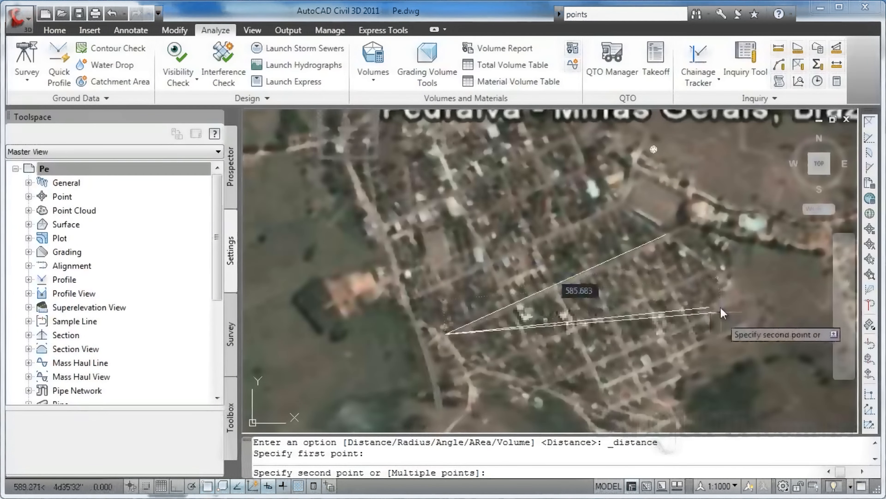
left_click(710, 307)
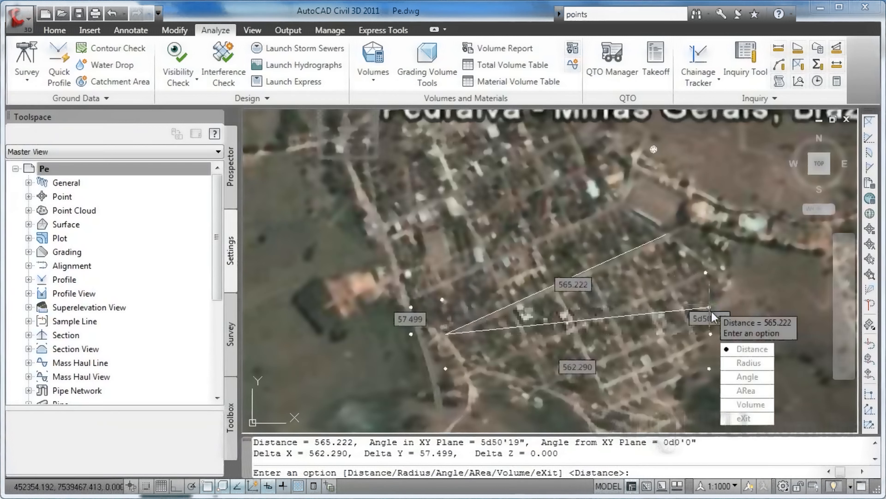
Measure the angle between the two lines that meet at the southwest corner
left_click(742, 377)
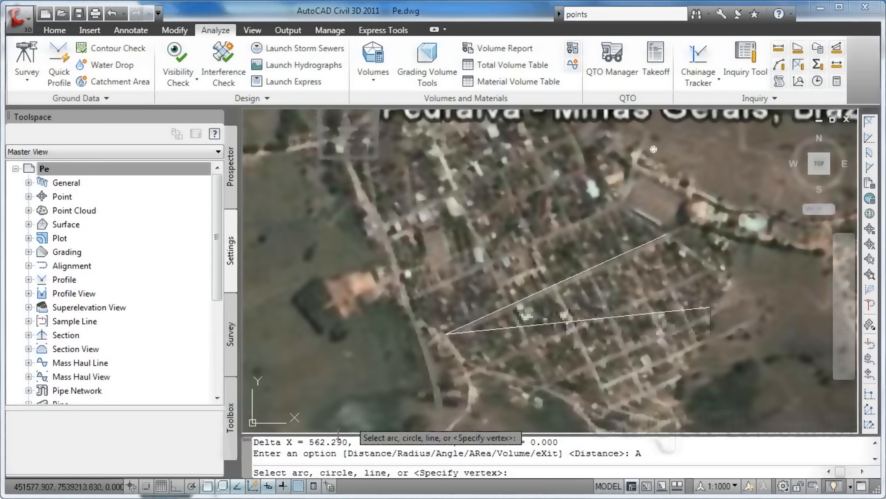
left_click(516, 301)
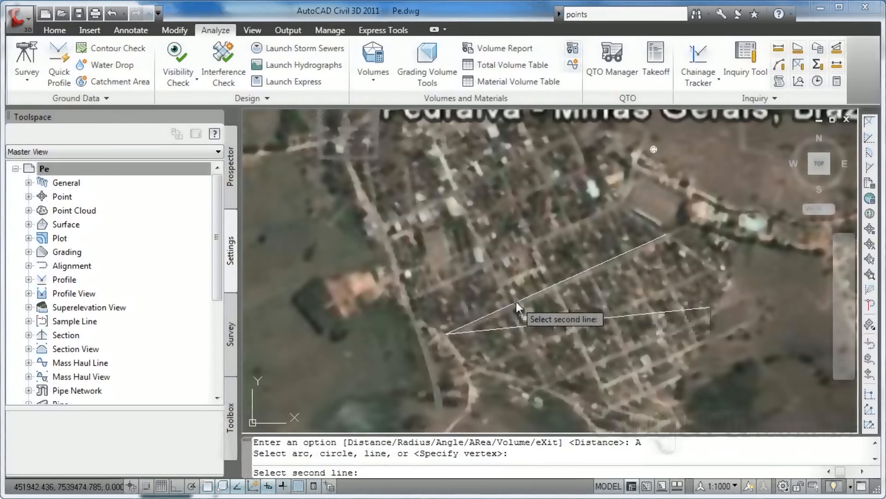
left_click(558, 322)
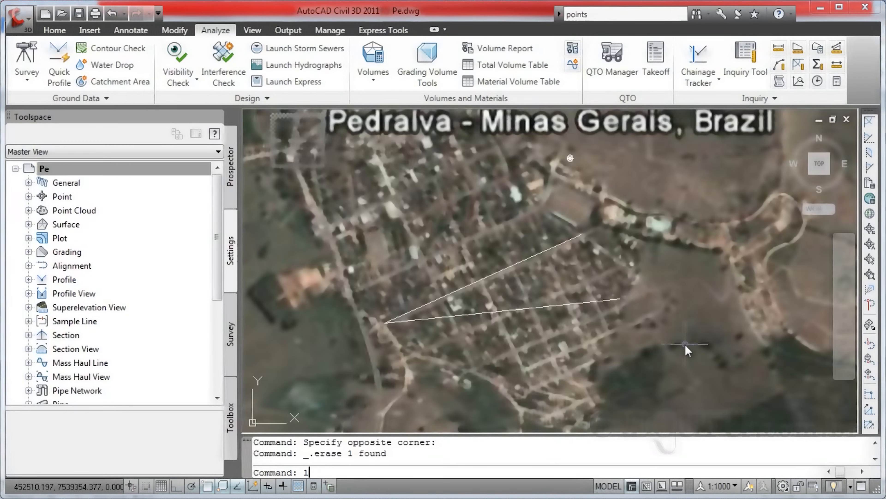
Draw a line joining the eastern endpoints of the two lines to close the triangle
key("Return")
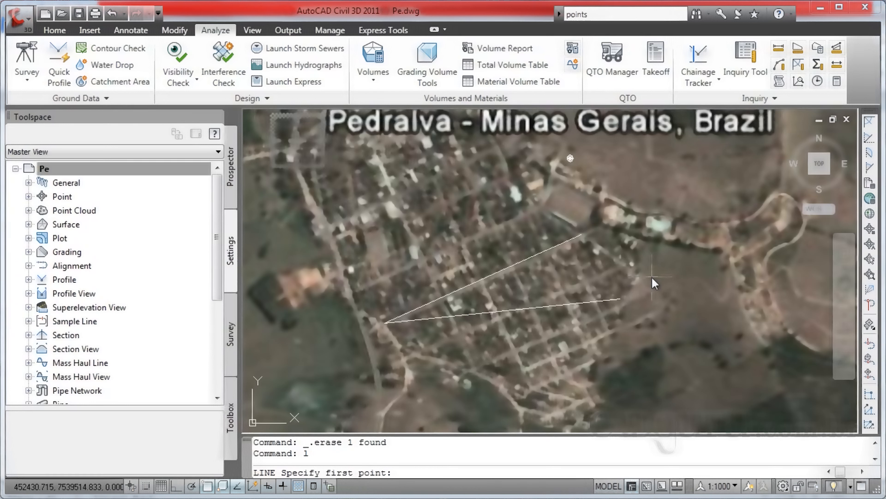
left_click(624, 301)
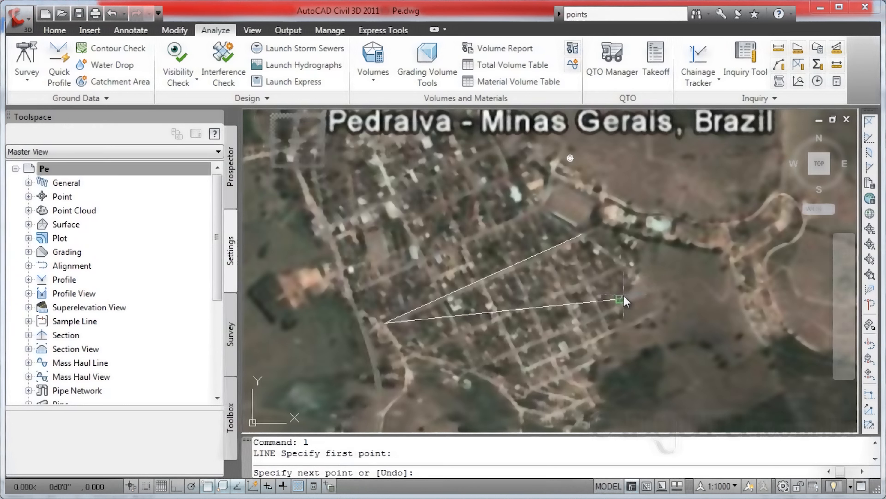
left_click(581, 235)
key("Return")
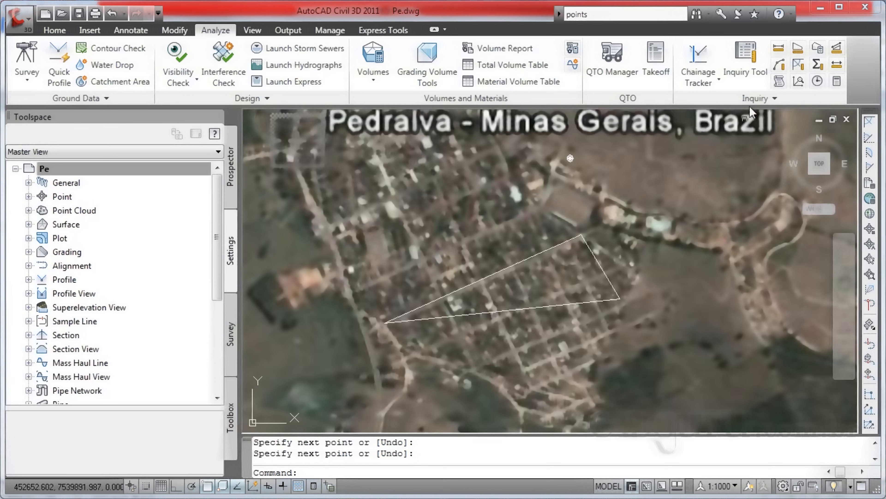
Measure the triangle's area and perimeter by picking its corners from the southwest vertex around and back to the start
left_click(798, 53)
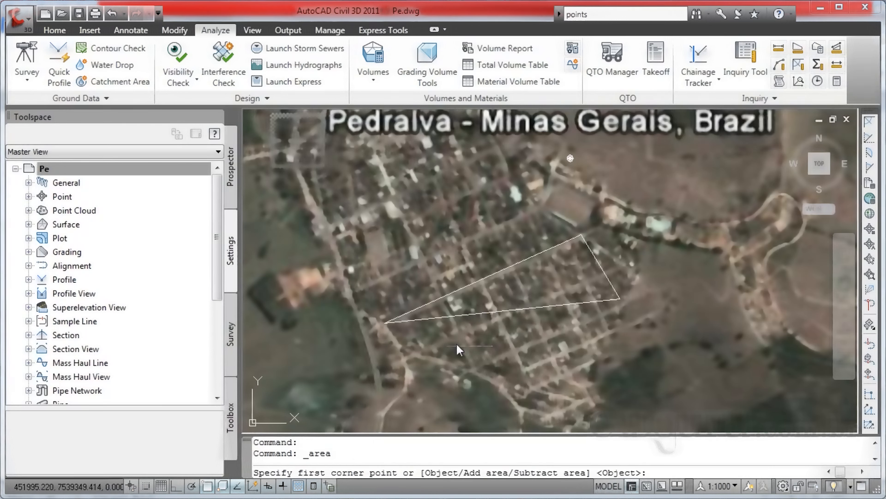
left_click(385, 322)
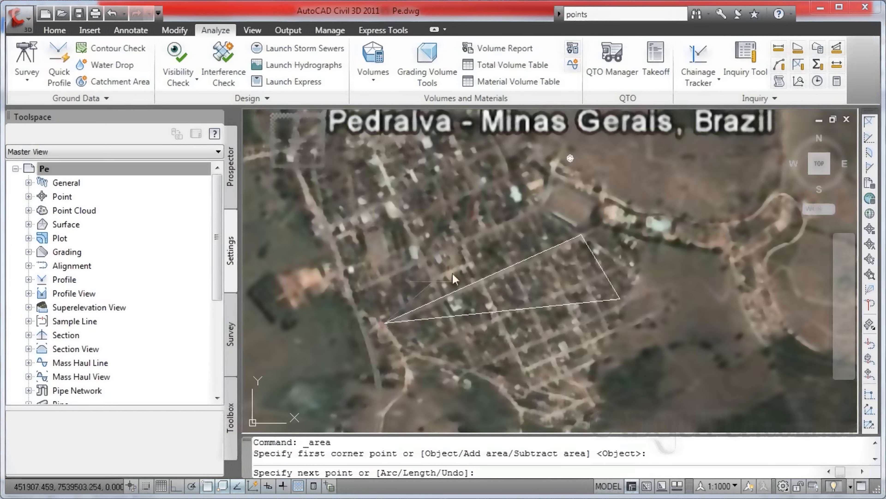
left_click(576, 239)
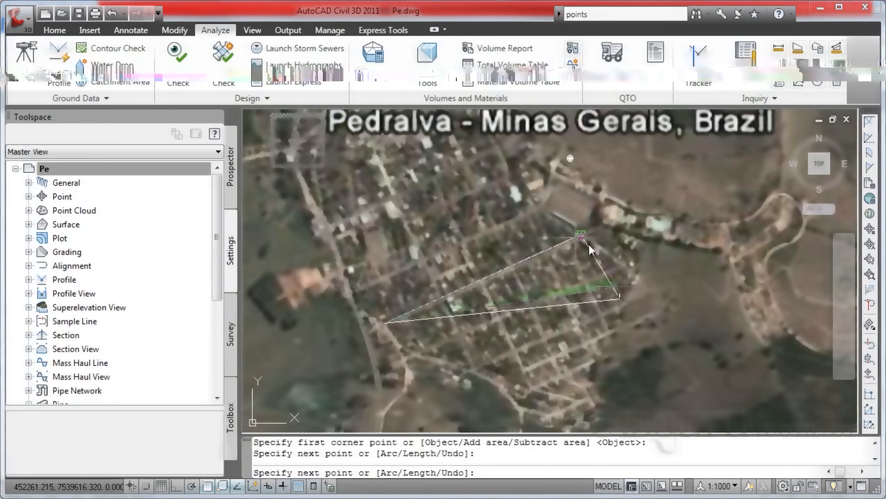
left_click(619, 299)
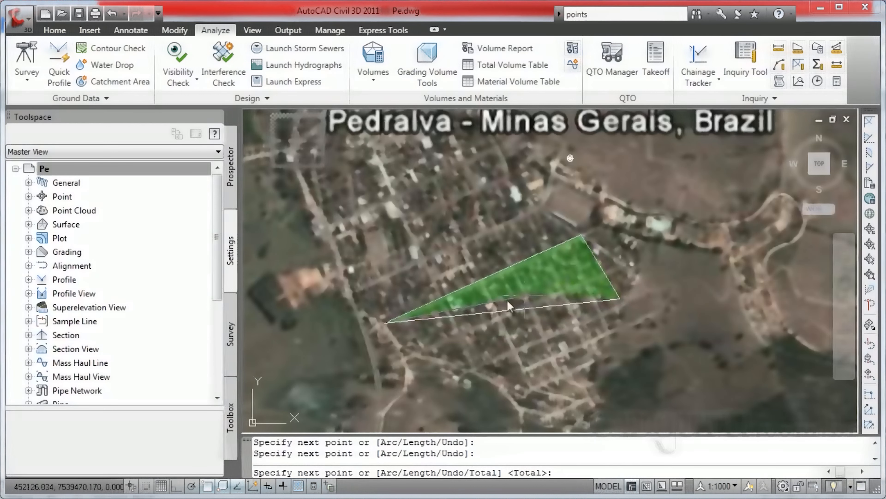
left_click(390, 327)
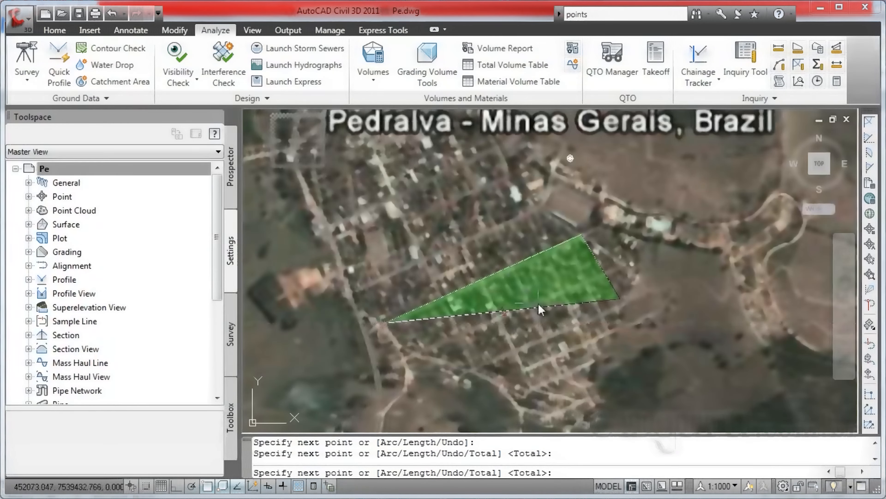
key("Return")
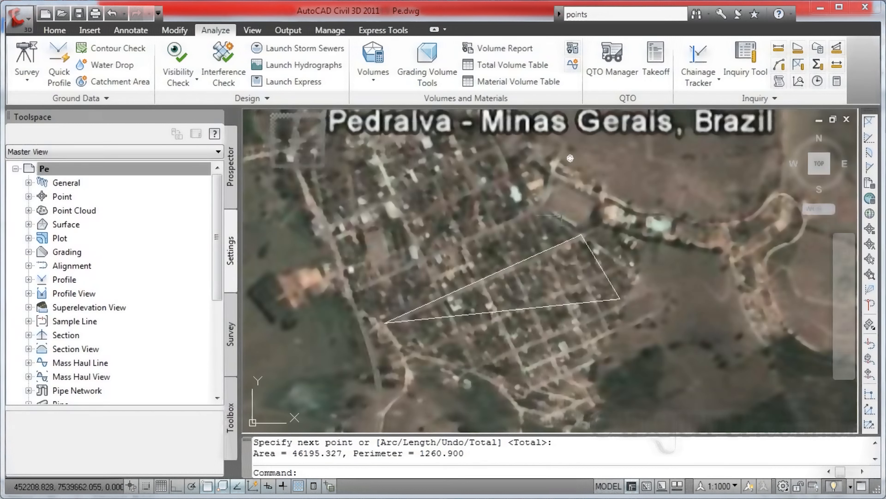
Repeat the Area measurement of the triangle through its southwest, northern and eastern corners, returning to the southwest corner
left_click(799, 51)
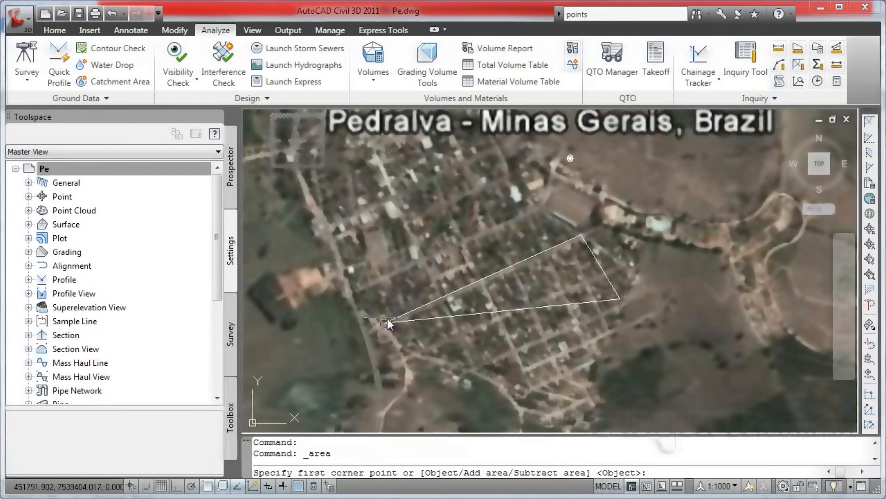
left_click(385, 322)
left_click(576, 238)
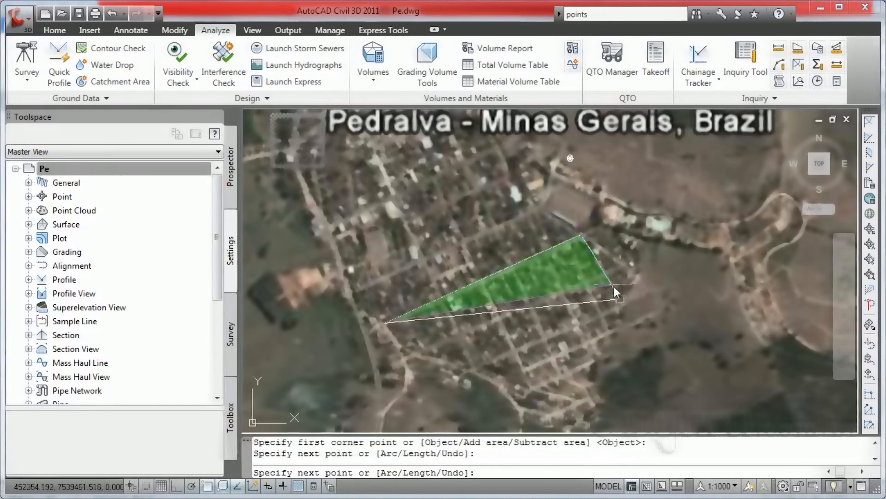
left_click(620, 299)
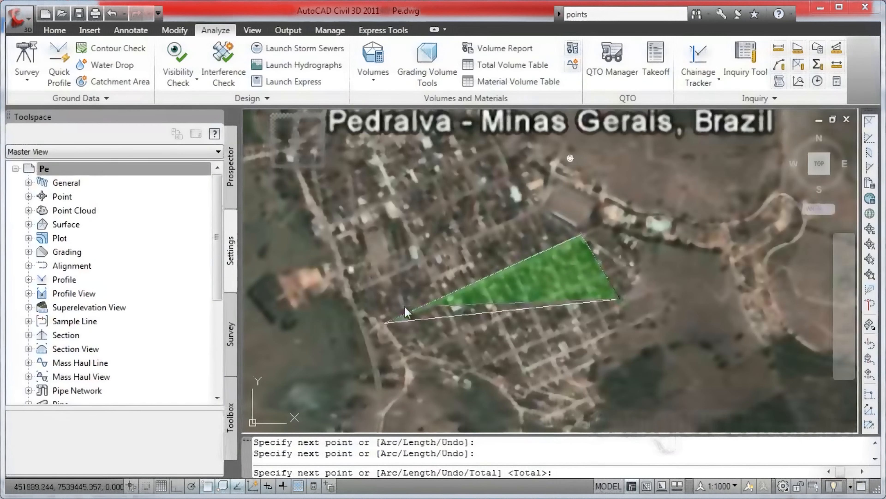
left_click(385, 322)
key("Return")
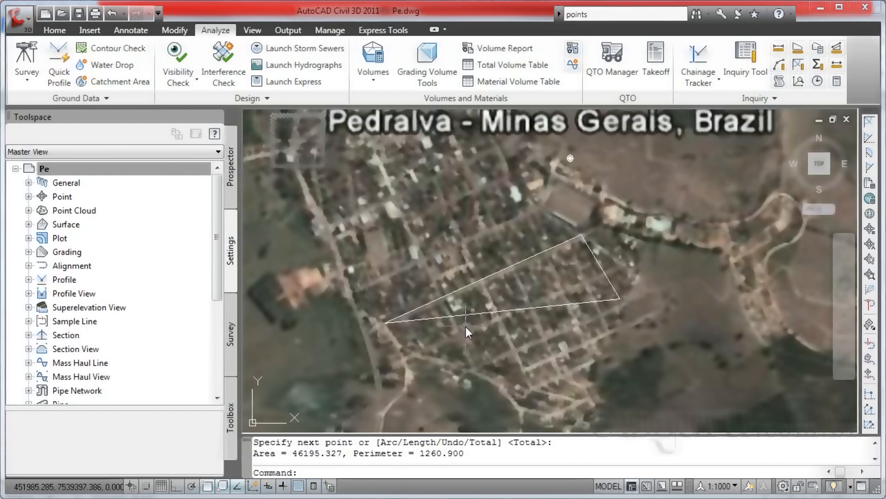
key("Escape")
key("Escape")
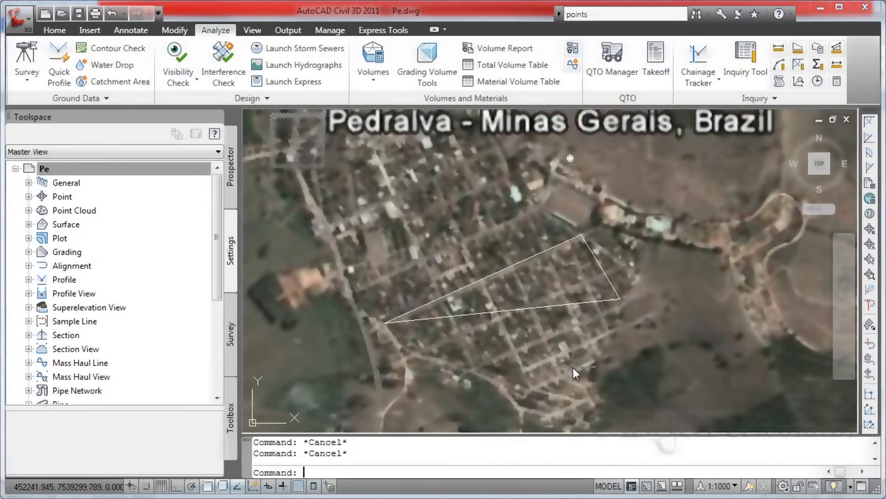
Trace the triangle with a polyline from the southwest corner through the northern and eastern corners and back to the start
type("pl")
key("Return")
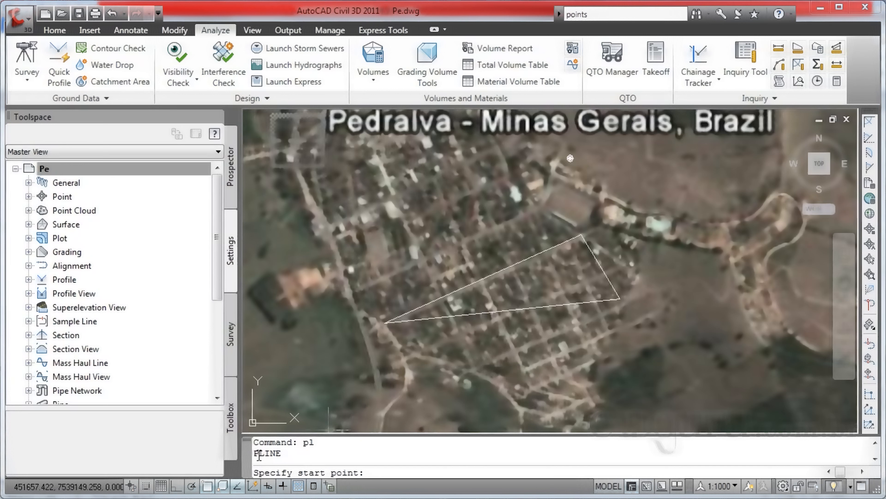
left_click(386, 322)
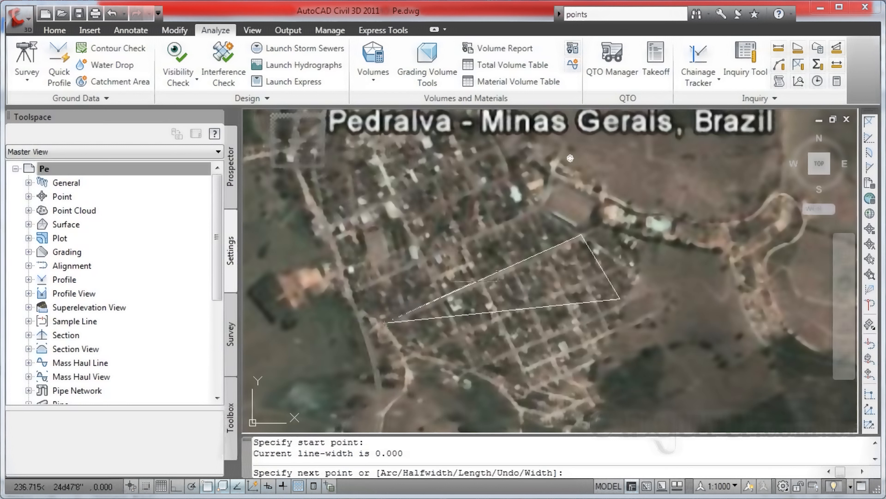
left_click(581, 235)
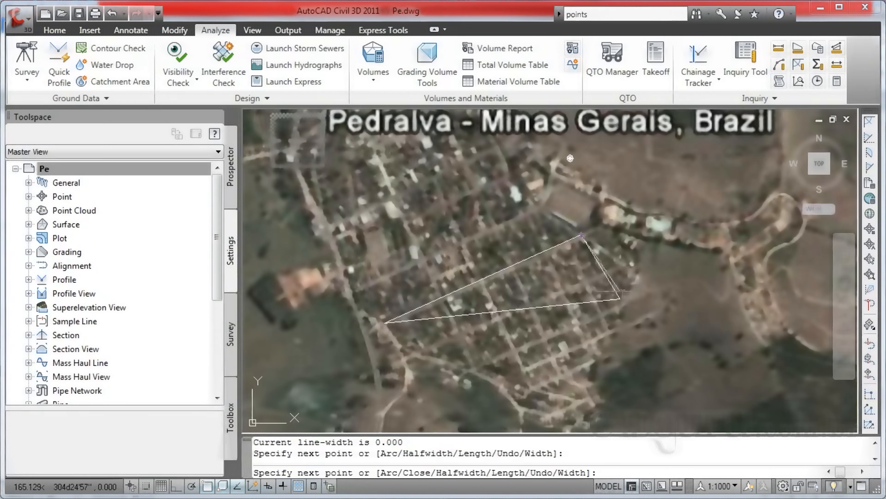
left_click(620, 298)
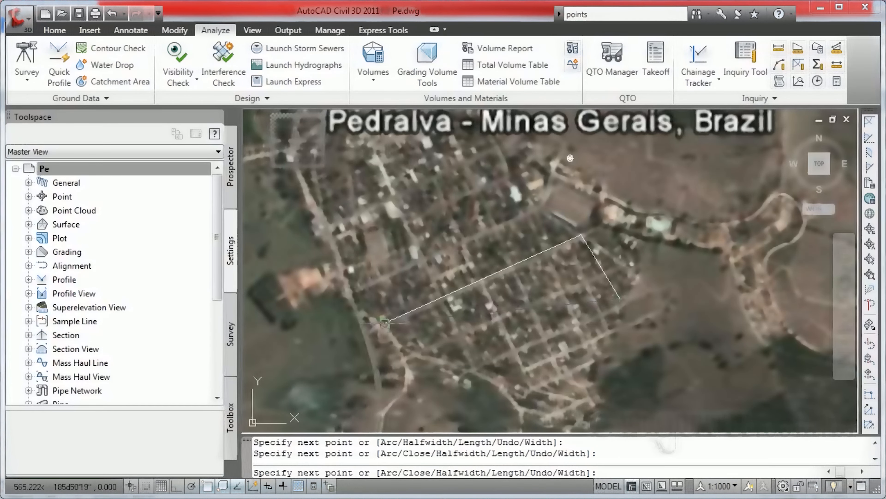
left_click(384, 322)
key("Return")
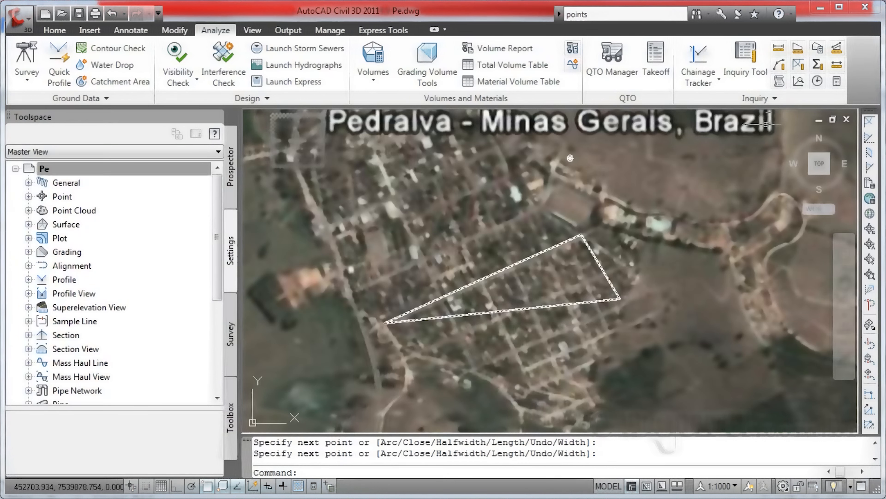
Measure the area and length of the triangular polyline with the Area command's Object option
left_click(798, 49)
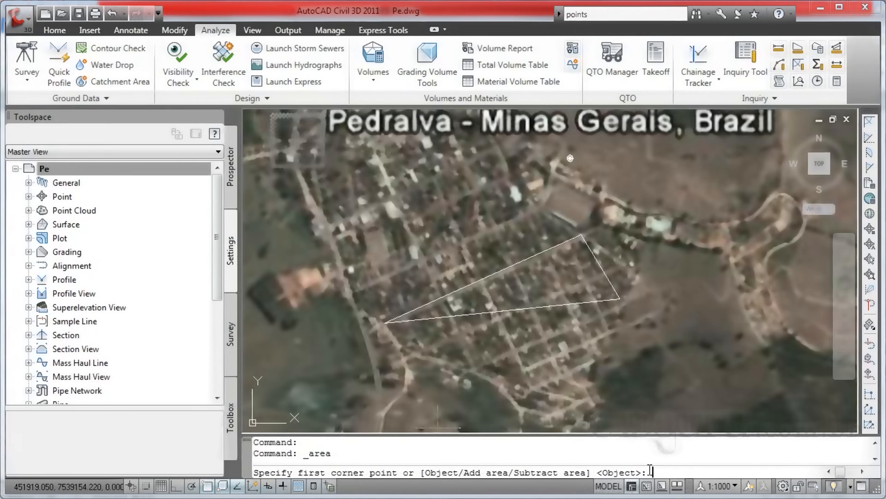
key("Return")
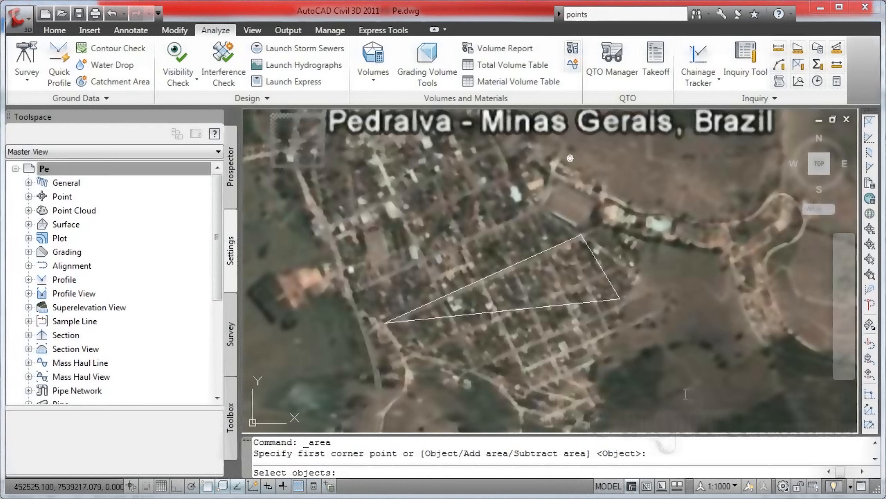
left_click(594, 302)
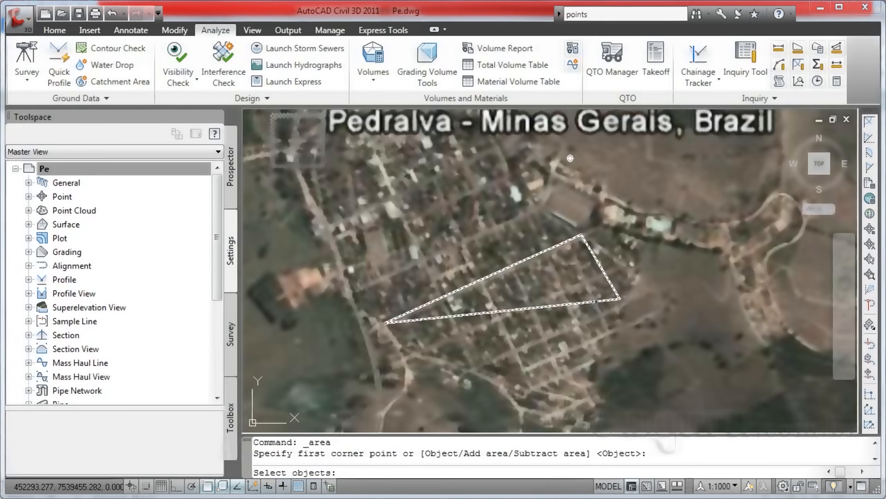
key("Return")
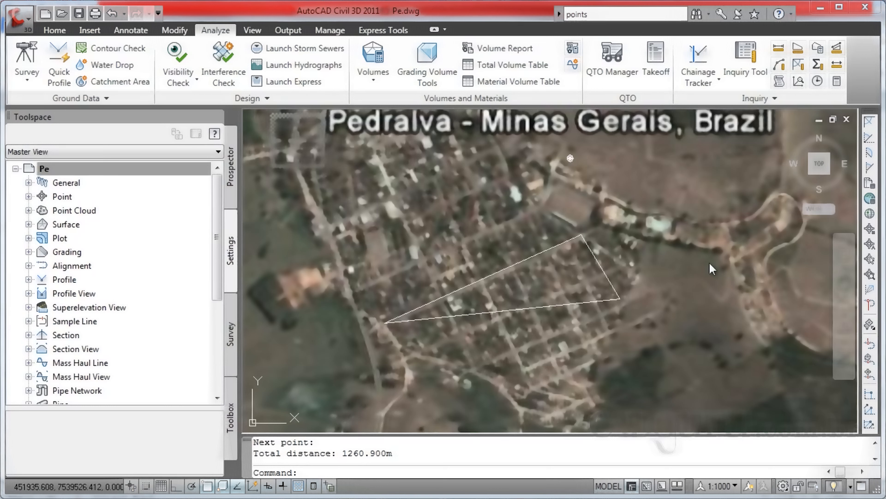
Measure the triangle's three sides and total distance with the Continuous distance option, starting and ending at the southwest corner
left_click(837, 66)
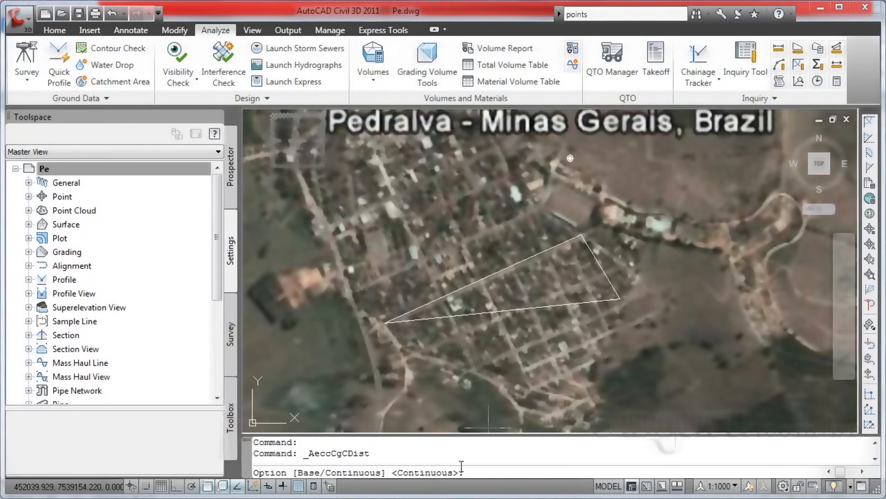
key("Return")
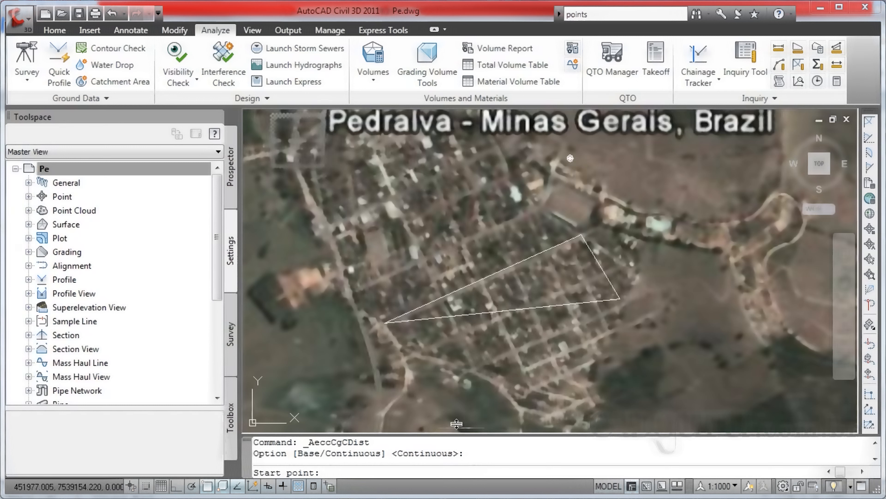
left_click(386, 327)
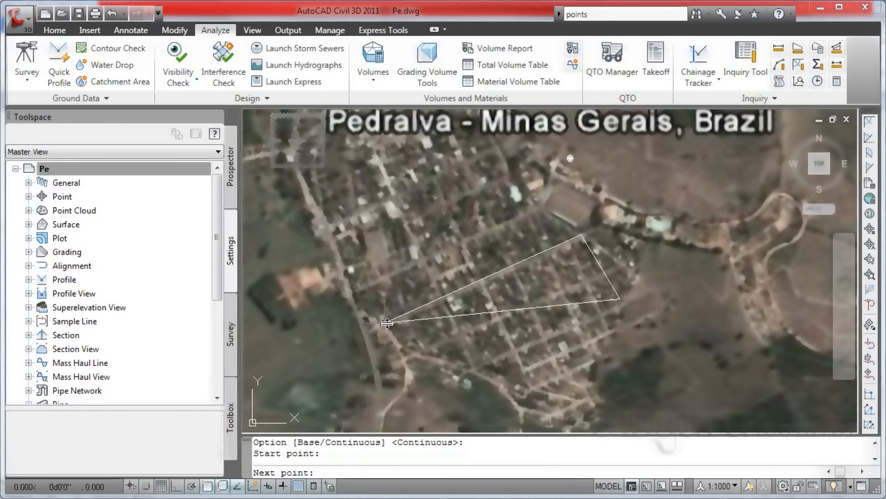
left_click(574, 239)
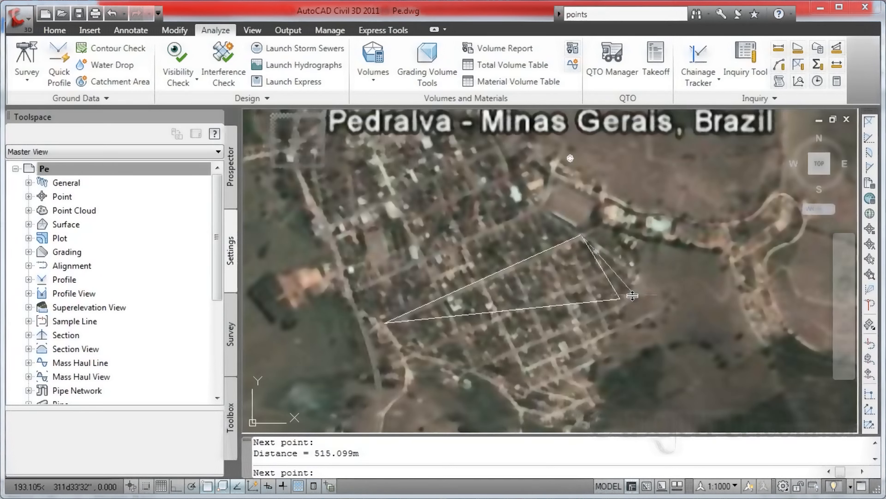
left_click(624, 298)
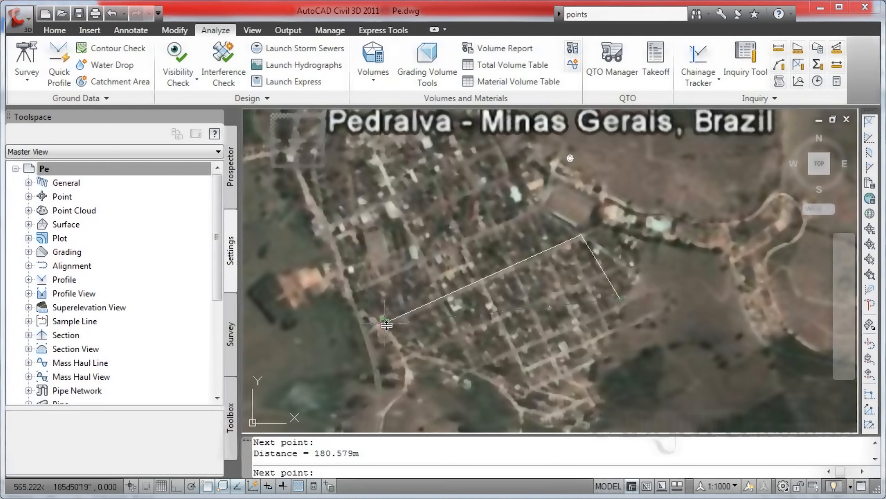
left_click(385, 322)
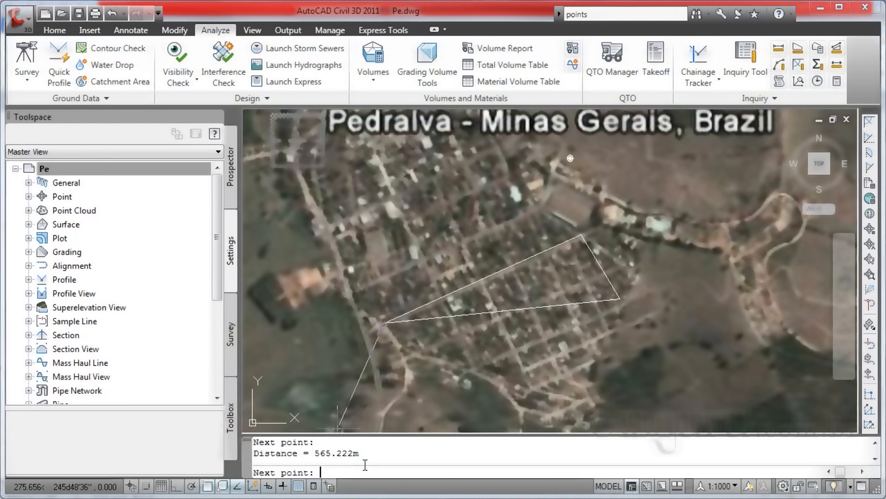
key("Return")
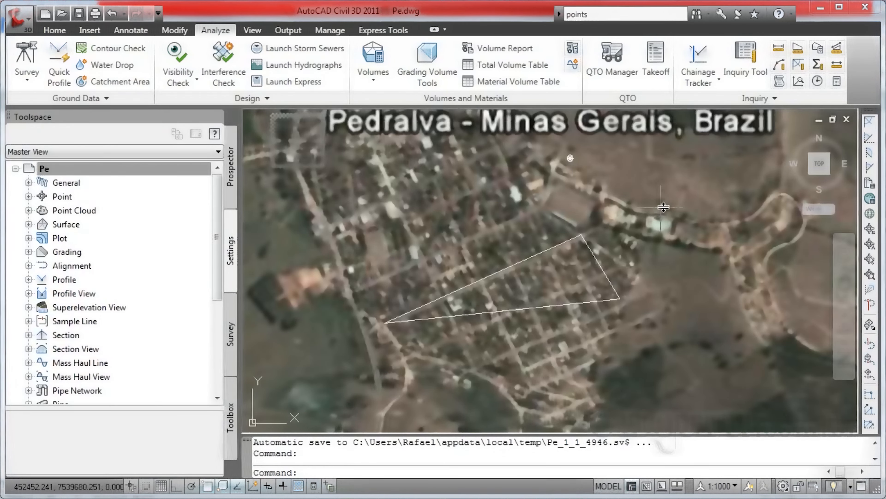
Repeat the Continuous distance measurement around the triangle's corners, from the southwest corner back to itself
left_click(838, 69)
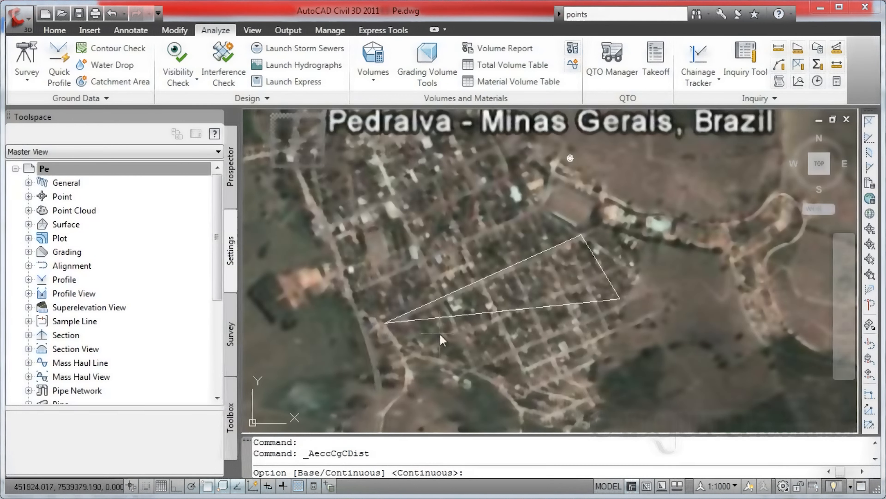
key("Return")
left_click(385, 323)
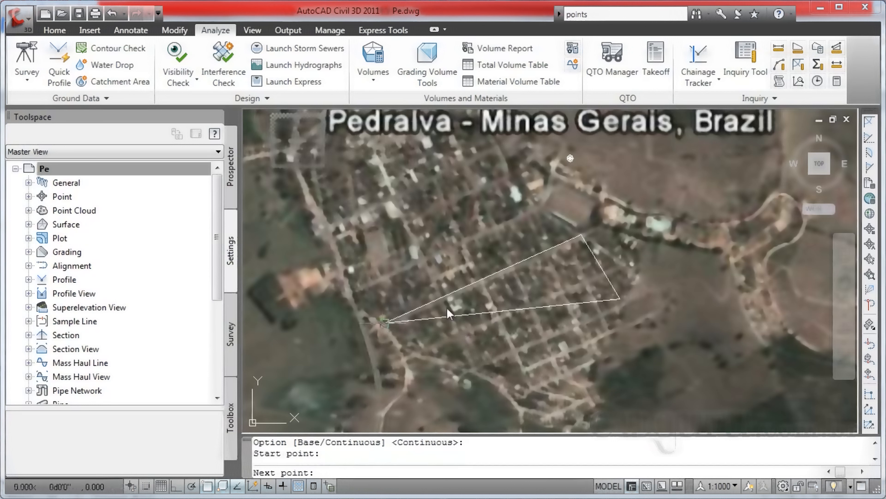
left_click(580, 232)
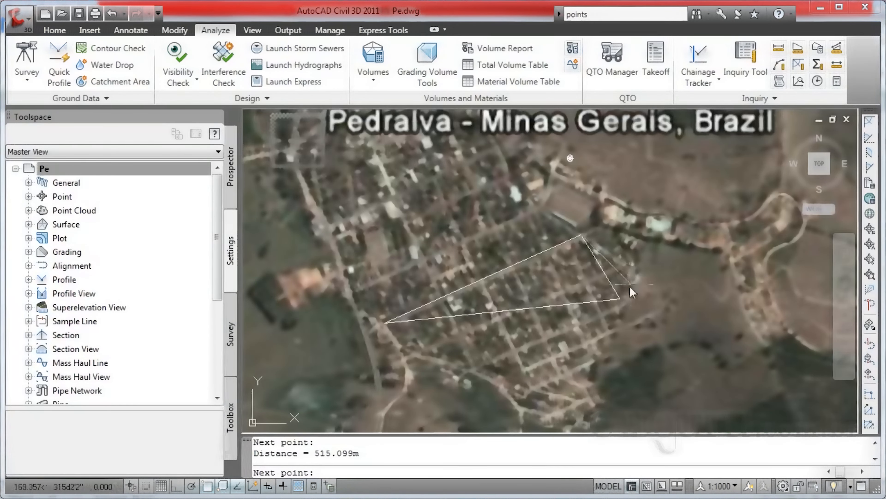
left_click(617, 299)
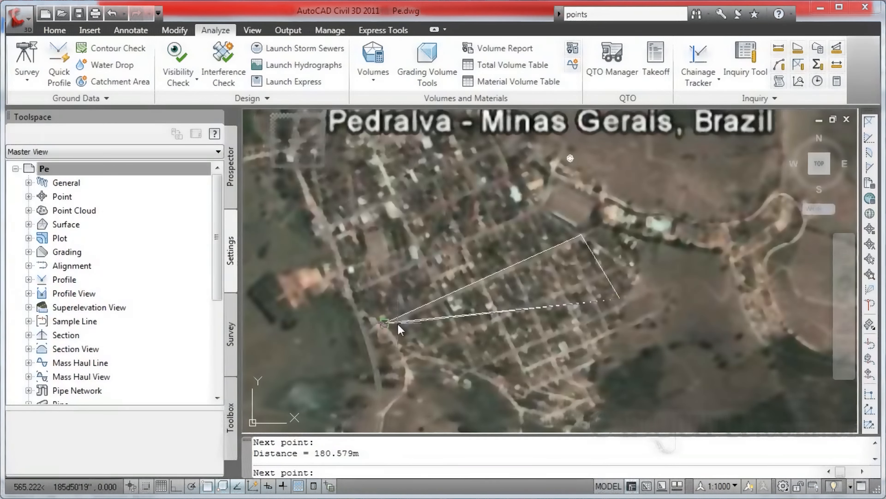
left_click(385, 322)
key("Return")
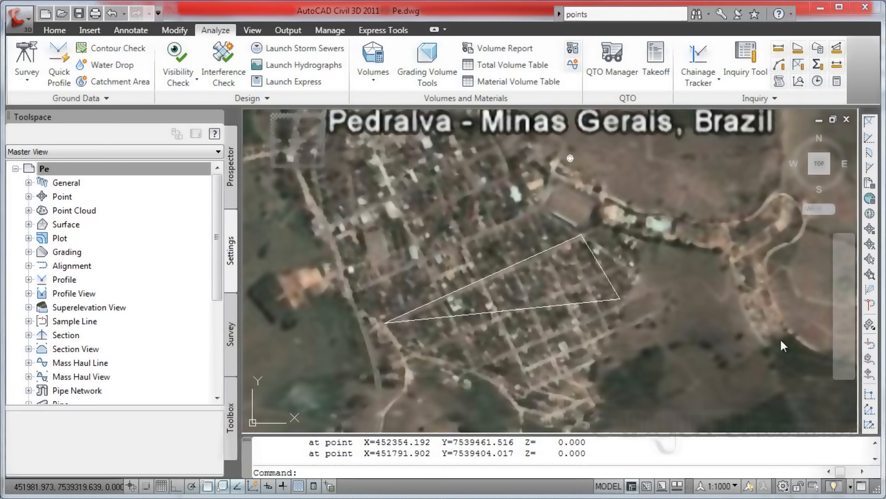
List the properties of the polyline and the line that overlap along the triangle's southern side
left_click(779, 83)
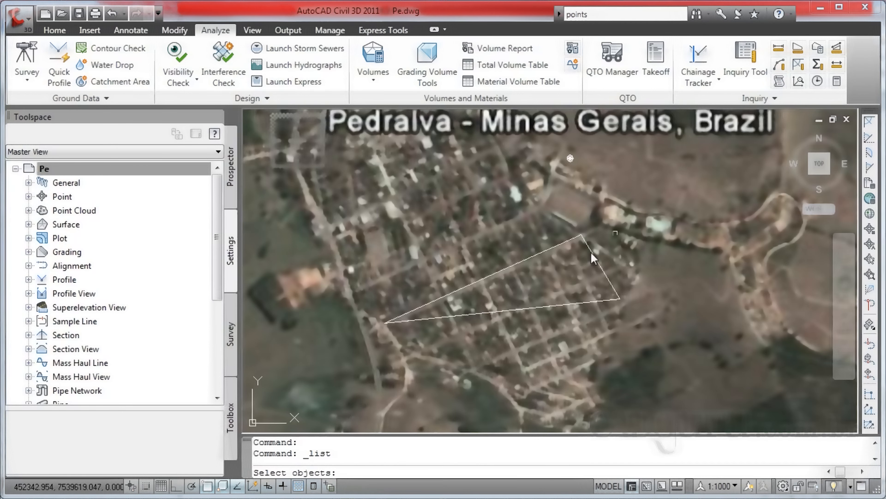
left_click(464, 313)
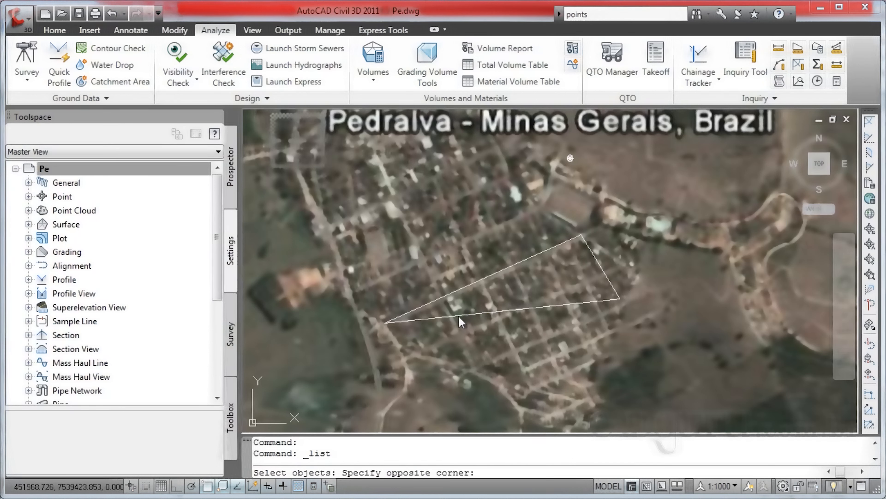
left_click(455, 319)
key("Return")
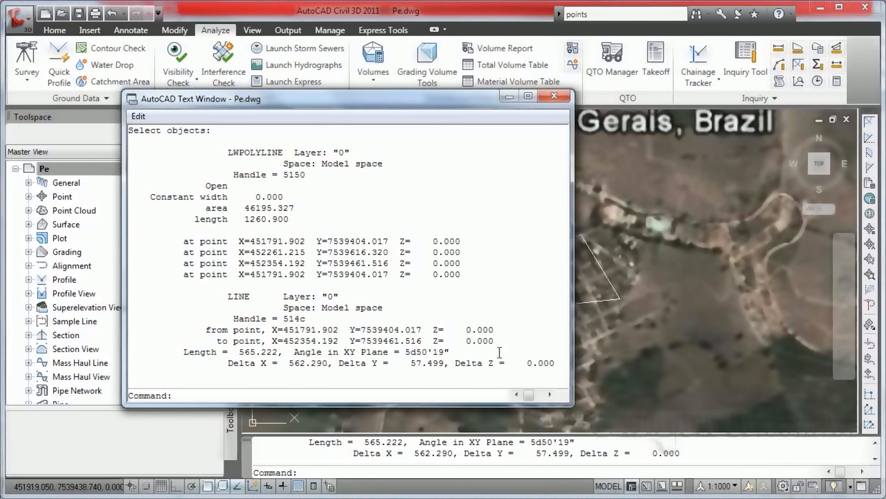
Review the recorded distance, area and object listing results in the text window's command history, then close the window
scroll(368, 298, "up", 4)
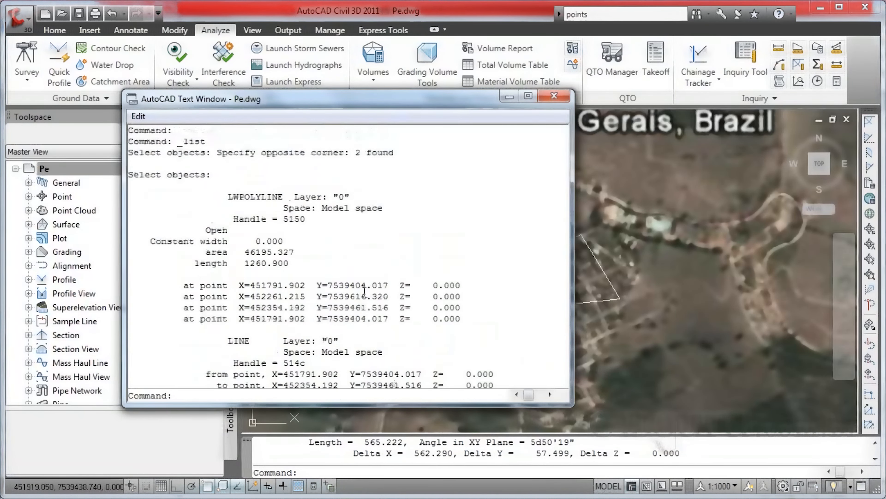
scroll(363, 292, "up", 8)
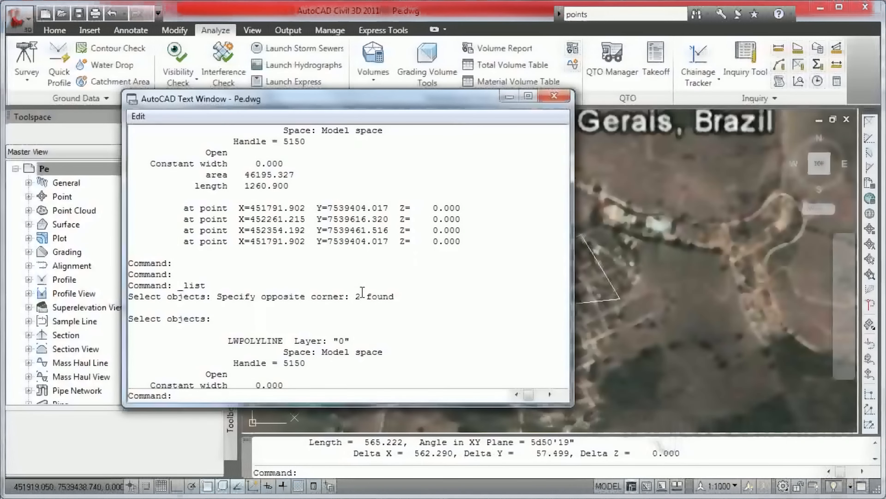
scroll(362, 292, "up", 2)
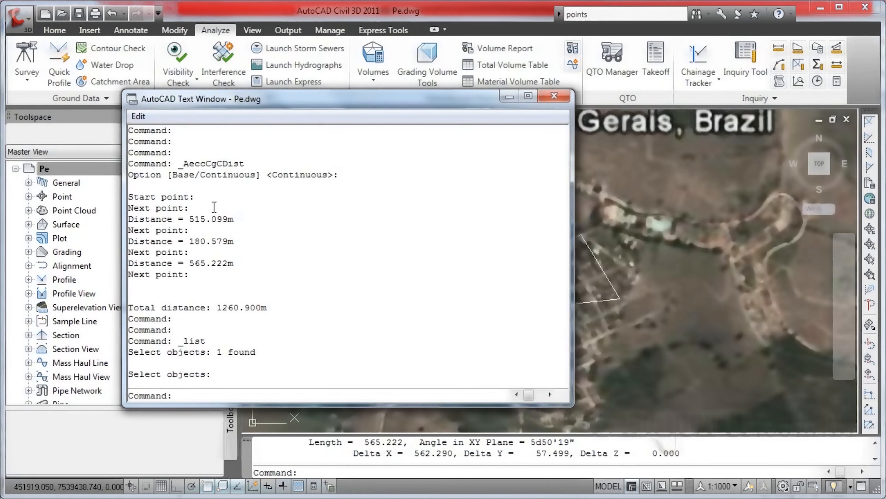
scroll(214, 257, "up", 6)
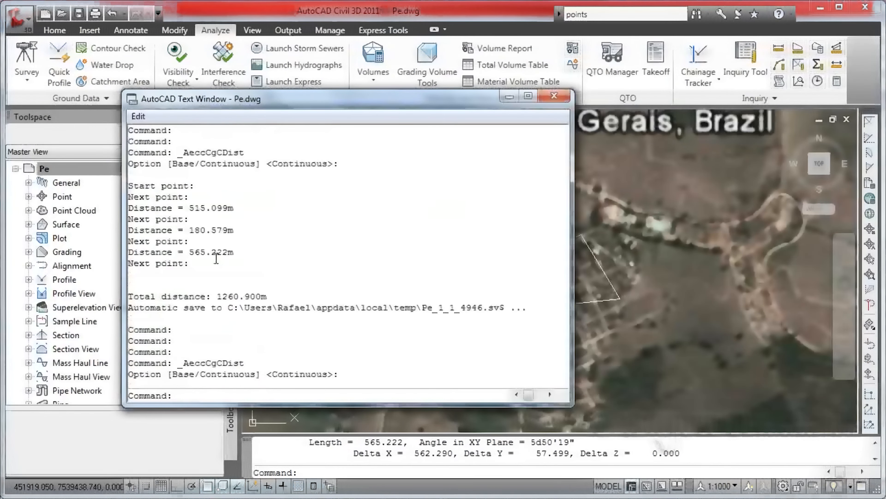
scroll(216, 258, "up", 8)
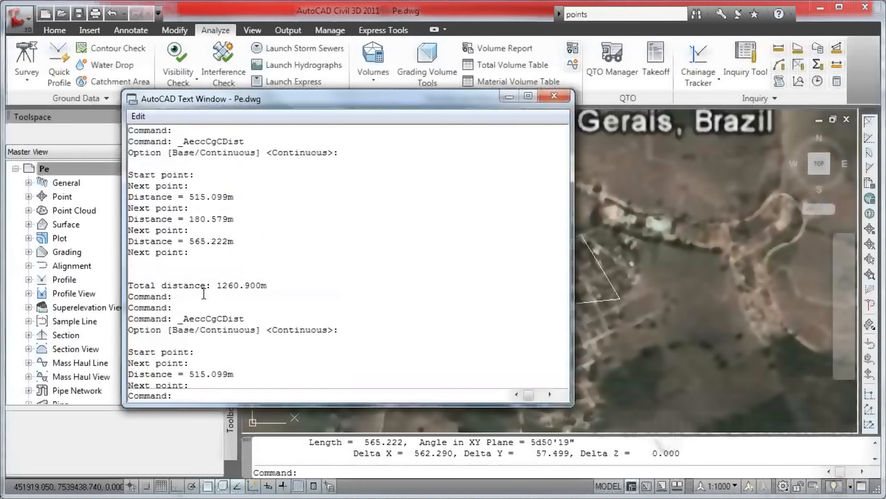
scroll(205, 291, "up", 12)
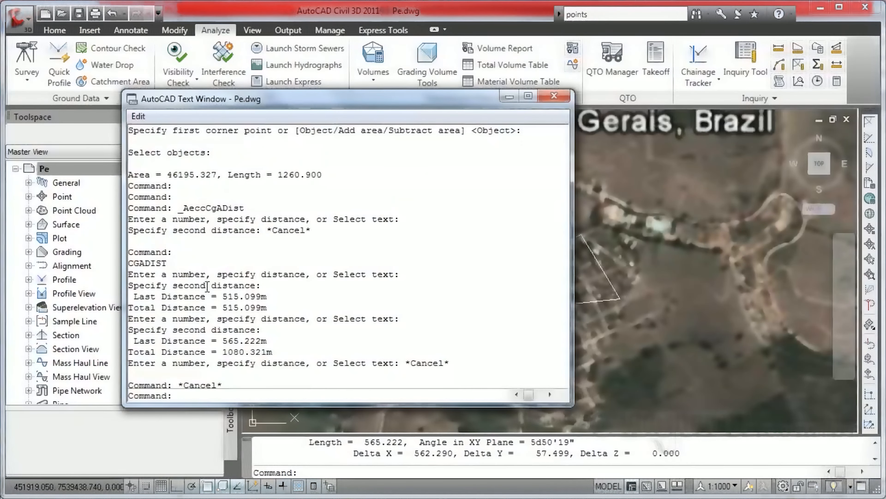
scroll(208, 288, "up", 10)
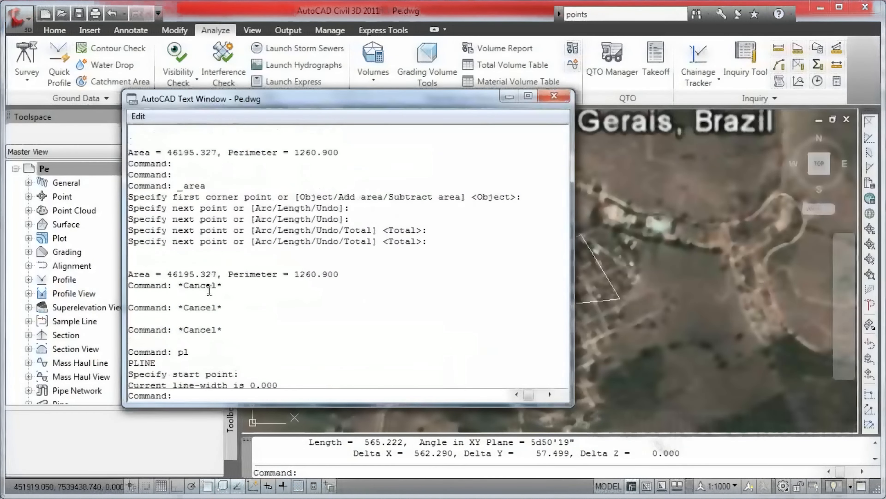
scroll(209, 290, "down", 12)
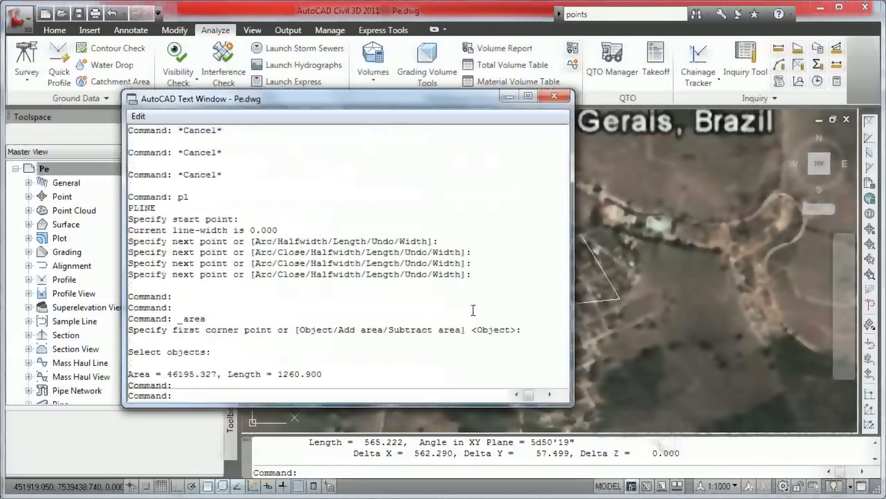
scroll(382, 318, "down", 12)
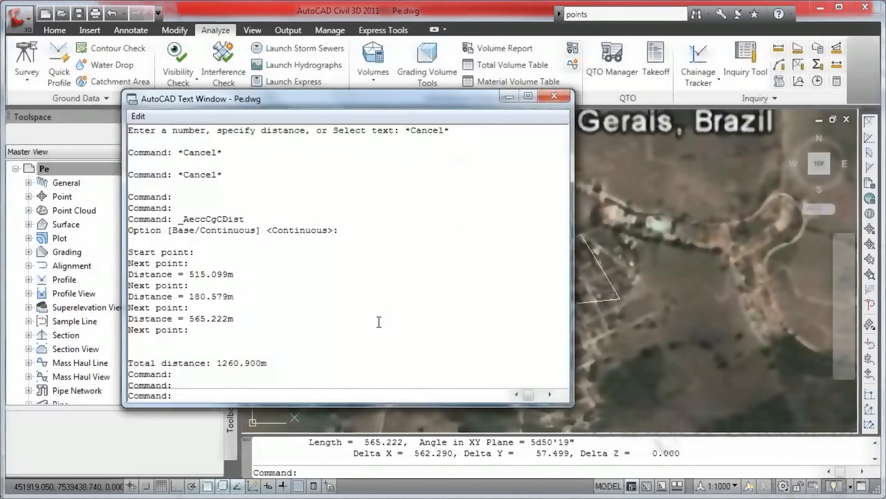
scroll(381, 328, "down", 9)
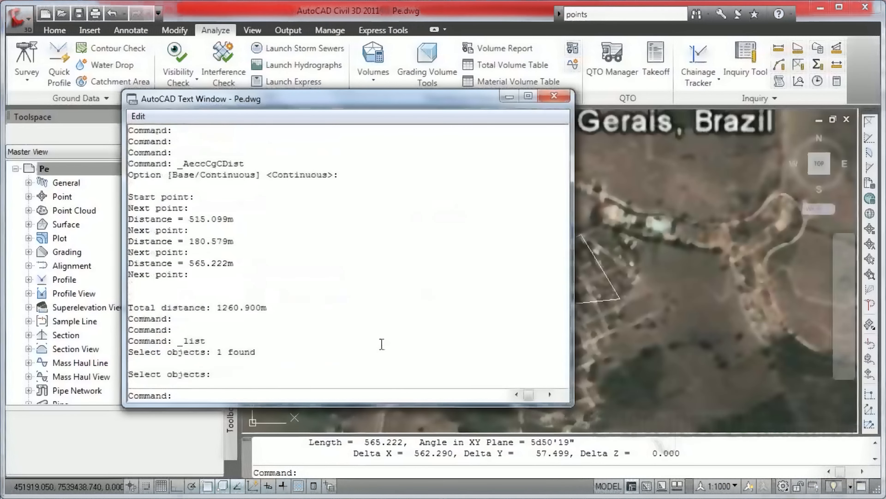
scroll(384, 344, "down", 2)
key("F2")
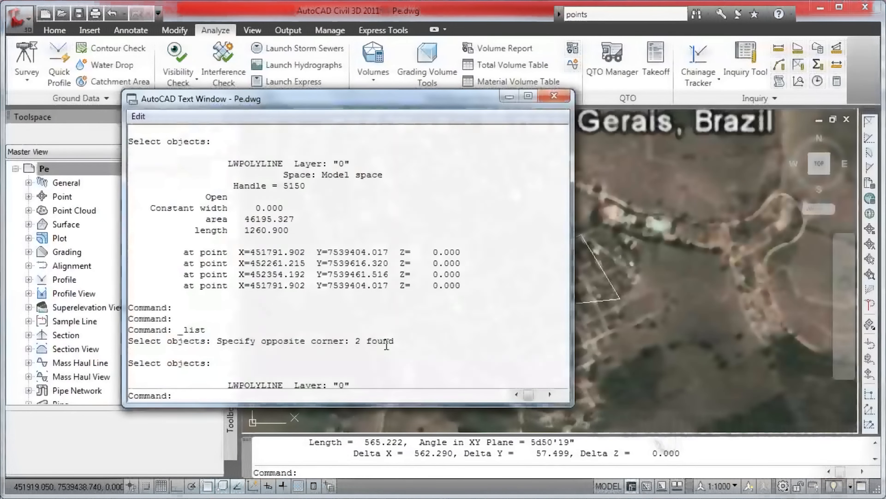